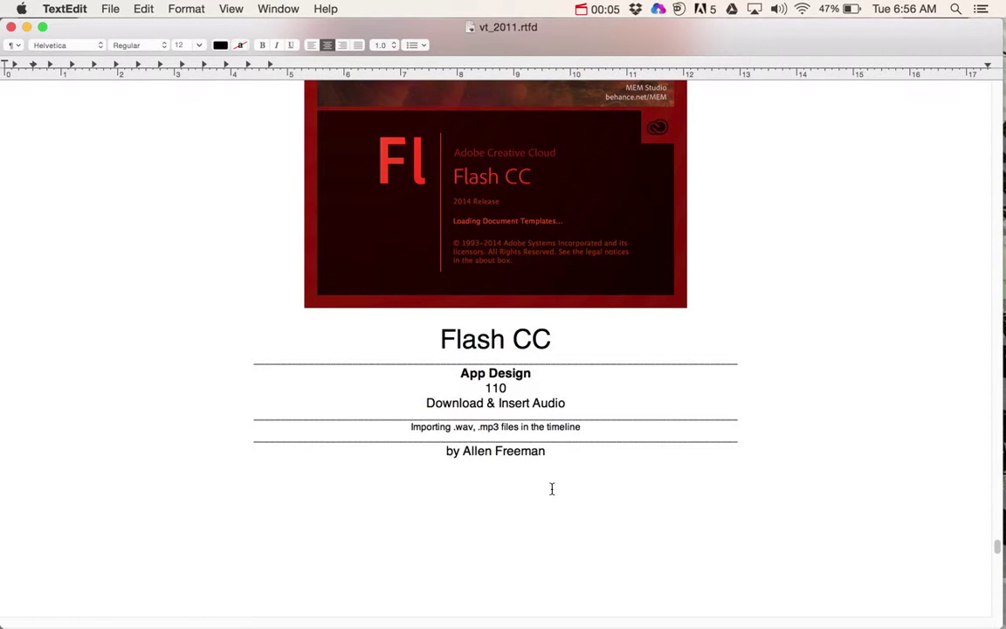
# - Switch from the TextEdit title page to Flash with hidden_island_cartoon_v1.fla
pyautogui.press('super+Tab')
pyautogui.press('super+Tab')
pyautogui.press('super+Tab')
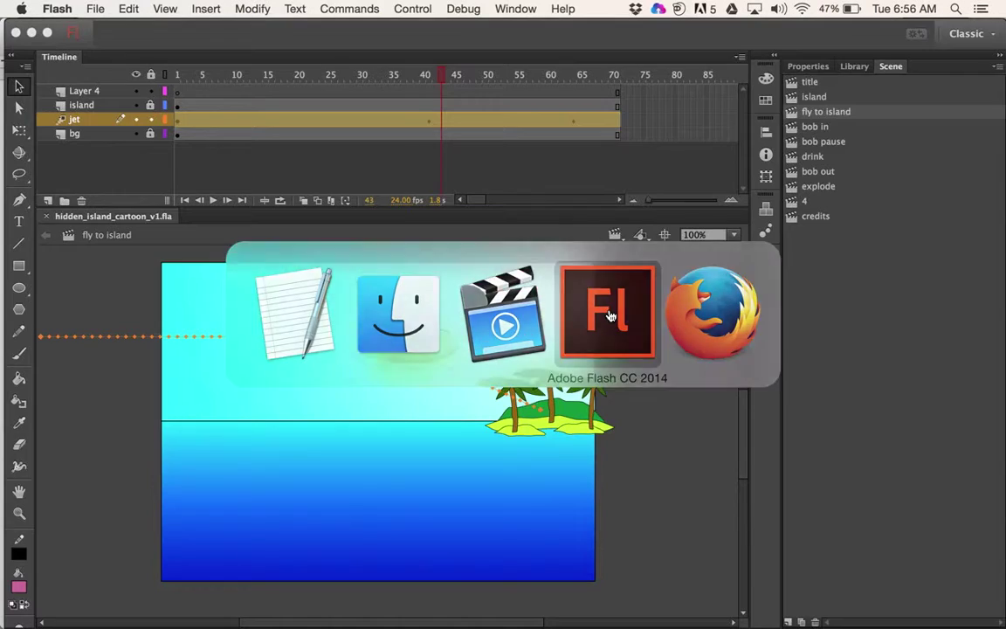
# - Scrub the fly to island timeline to preview the jet's flight, then switch to Firefox
pyautogui.click(413, 92)
pyautogui.moveTo(410, 84); pyautogui.dragTo(337, 77)
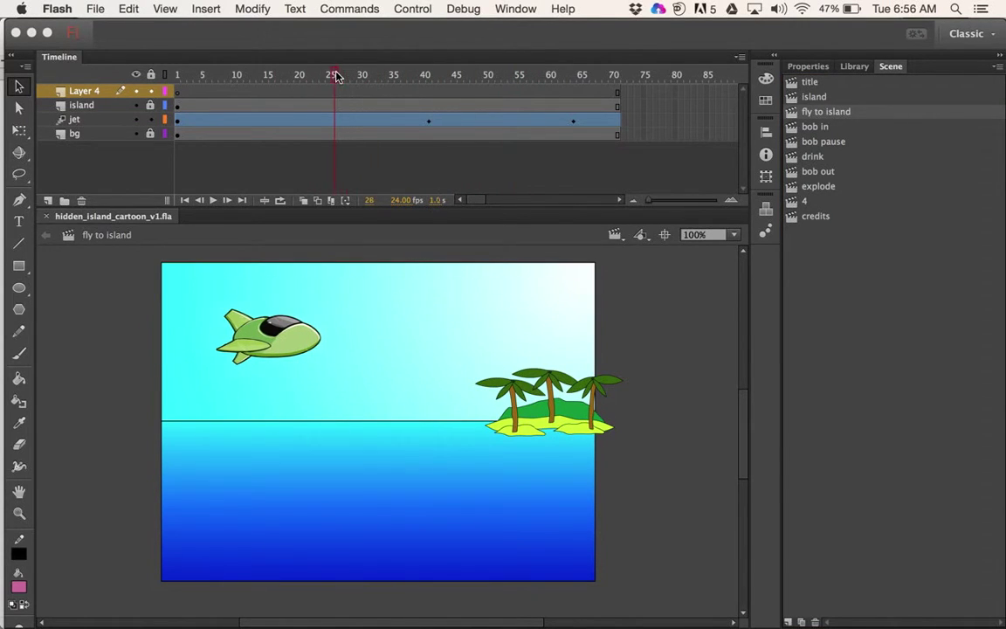
pyautogui.press('super+Tab')
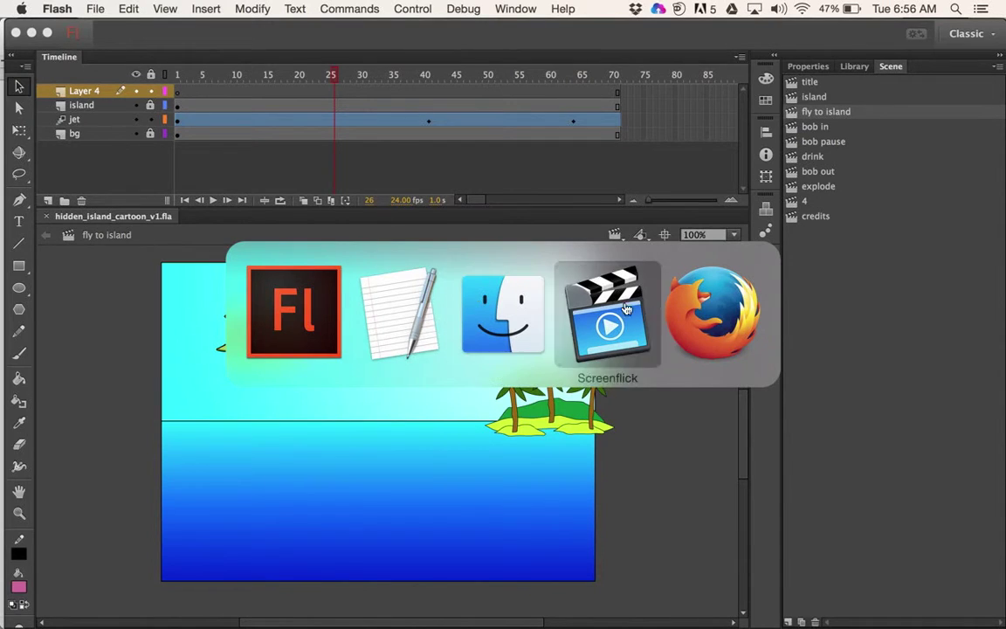
pyautogui.press('super+Tab')
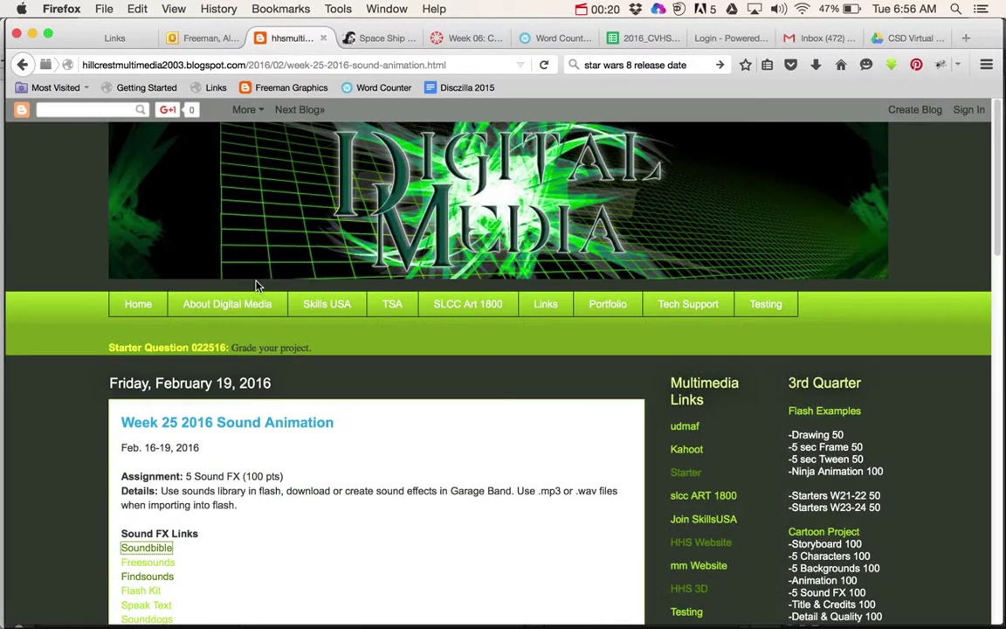
# - Check the class blog's sound assignment, then open Spaceship Takeoff from SoundBible's Space Ship Sounds results
pyautogui.click(255, 32)
pyautogui.scroll(-2, 214, 505)
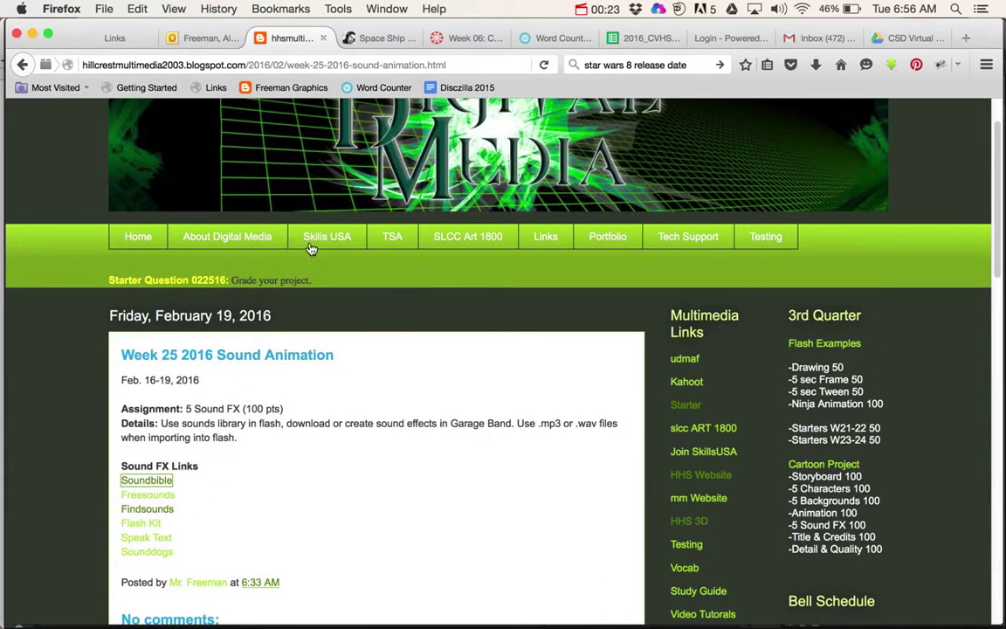
pyautogui.click(386, 36)
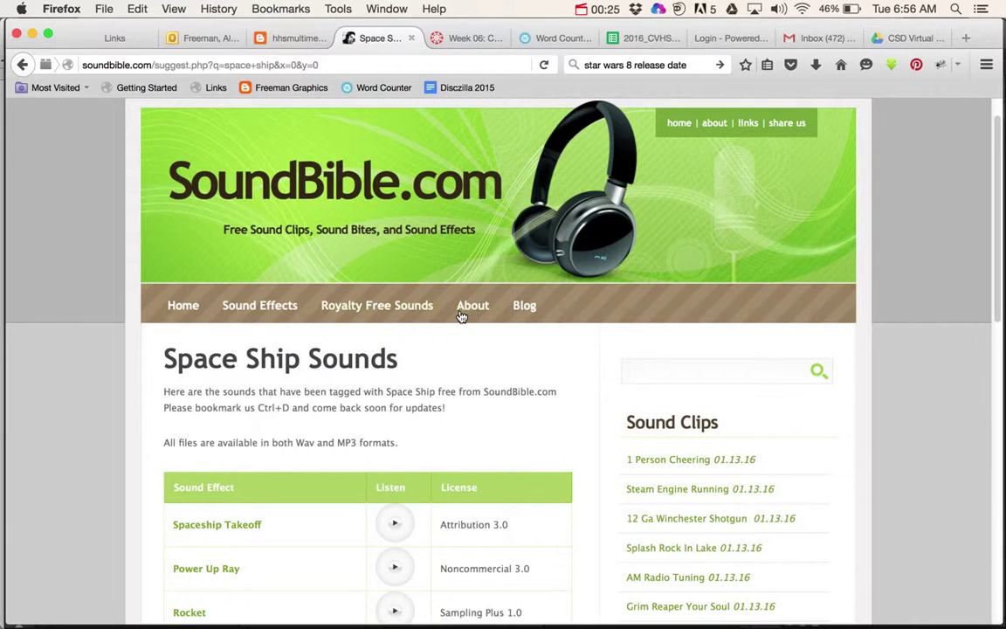
pyautogui.click(647, 371)
pyautogui.scroll(-3, 138, 463)
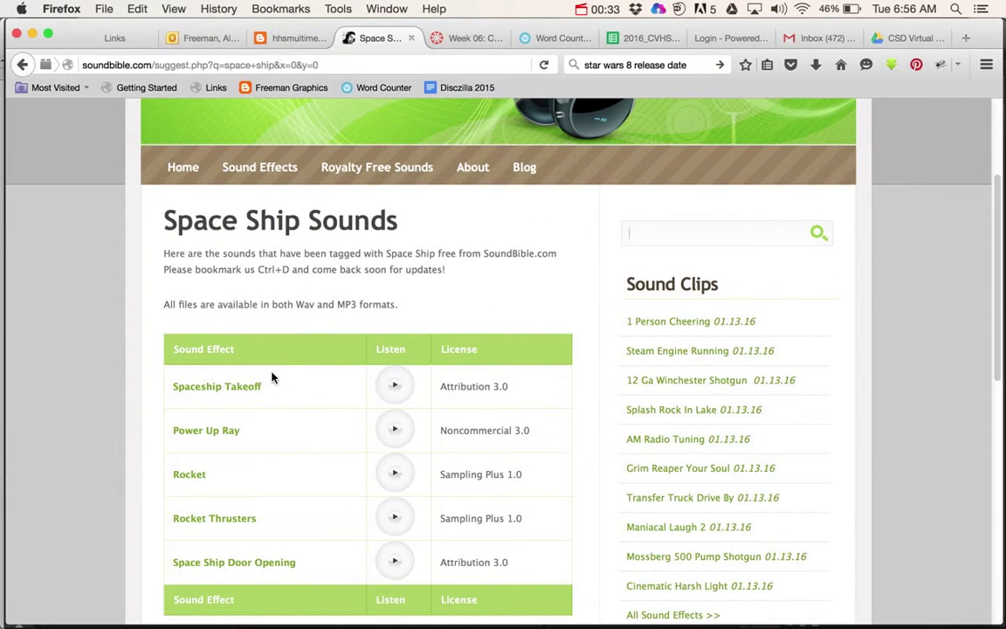
pyautogui.click(216, 390)
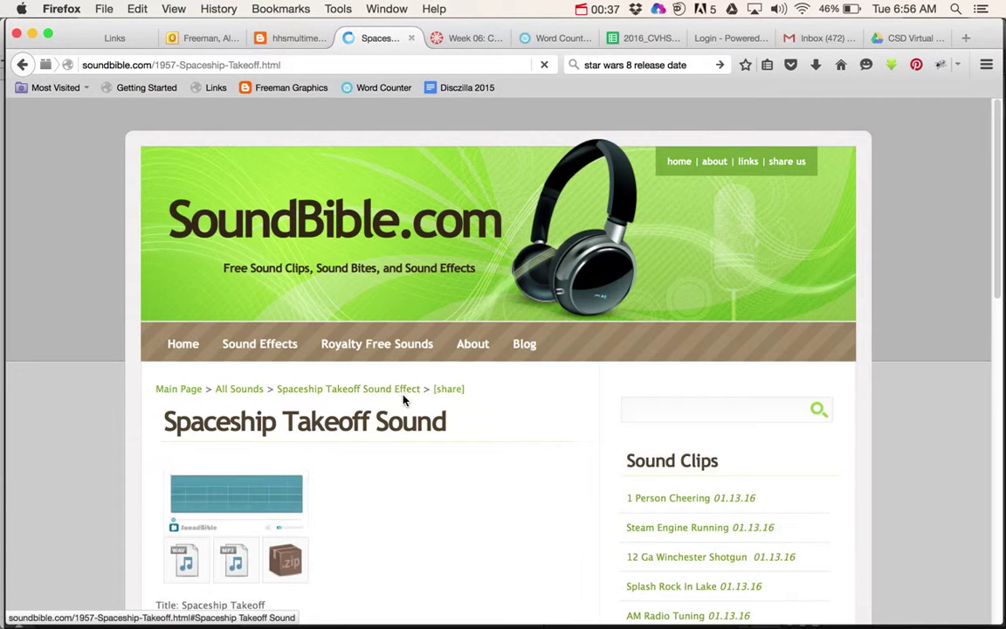
# - Download Spaceship Takeoff as WAV, then as MP3 opened in iTunes
pyautogui.scroll(-3, 392, 512)
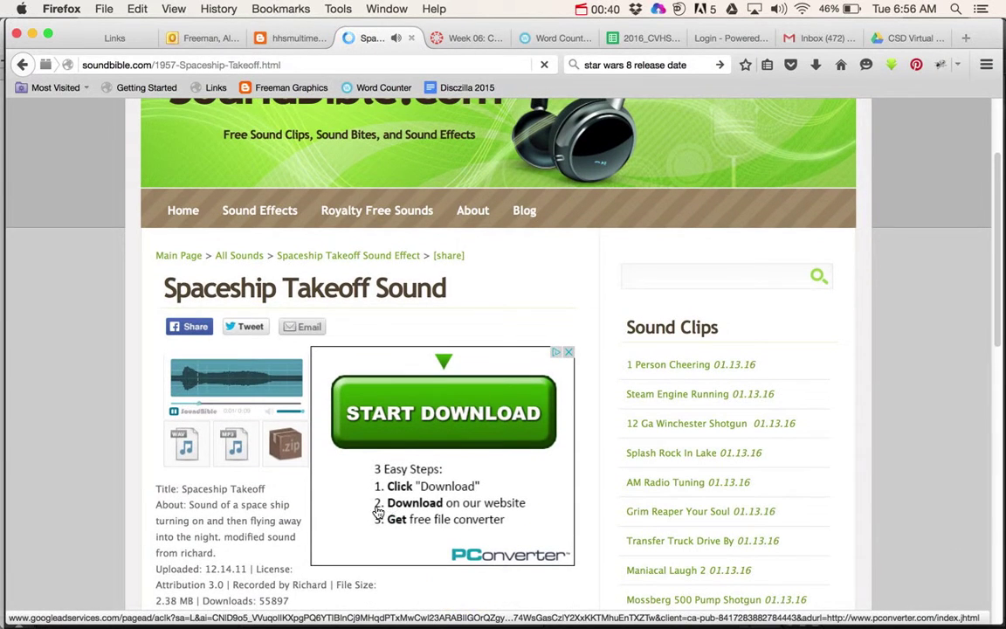
pyautogui.click(189, 451)
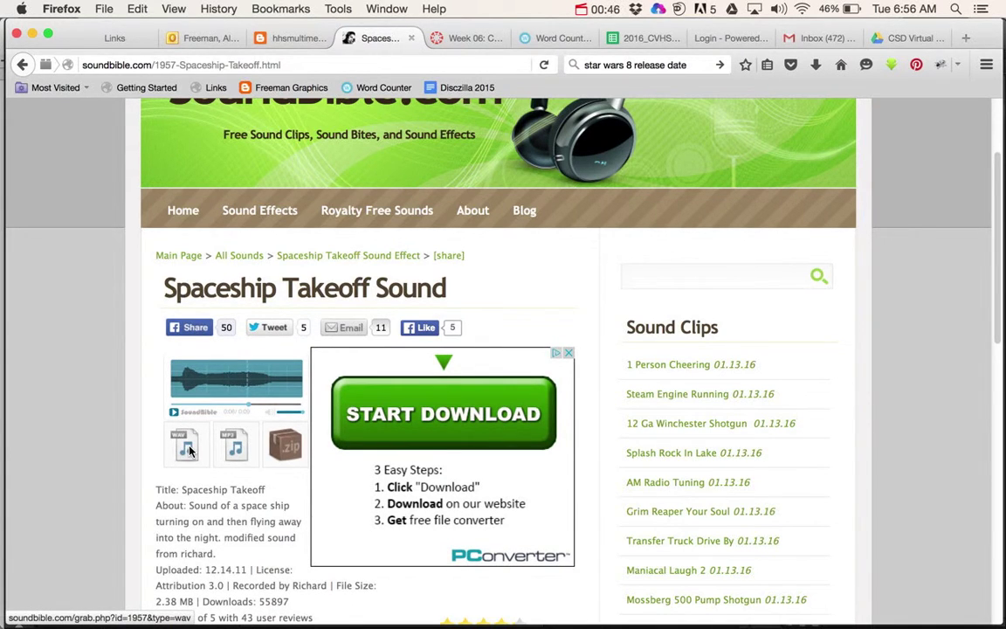
pyautogui.click(590, 421)
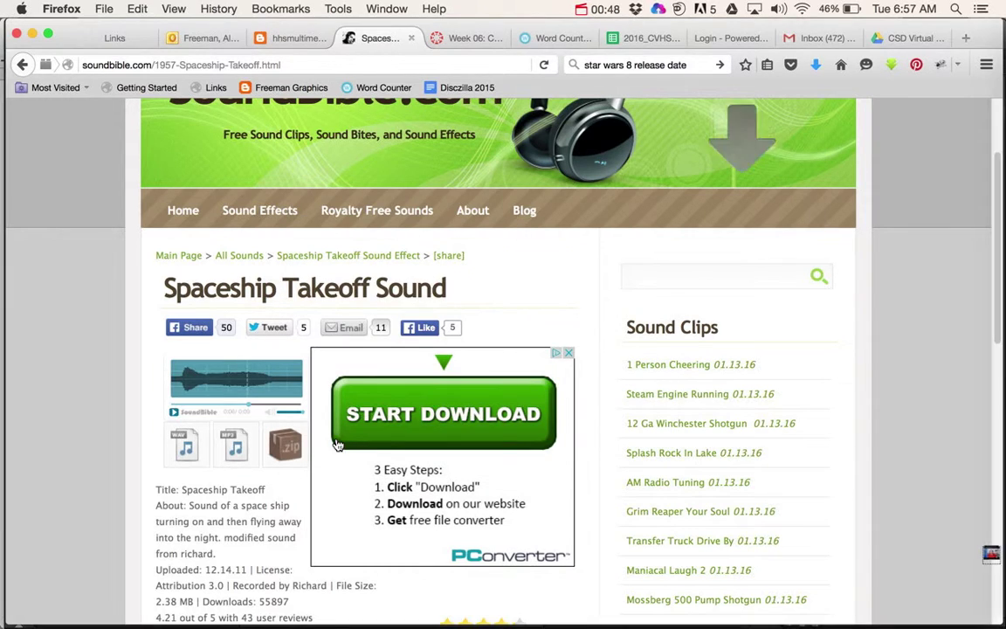
pyautogui.click(236, 454)
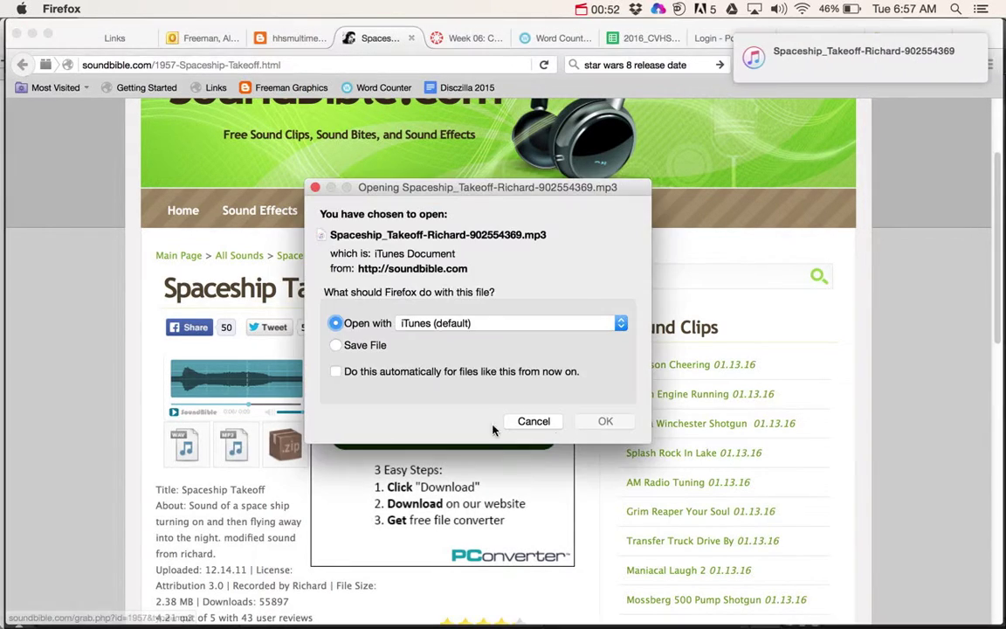
pyautogui.click(592, 426)
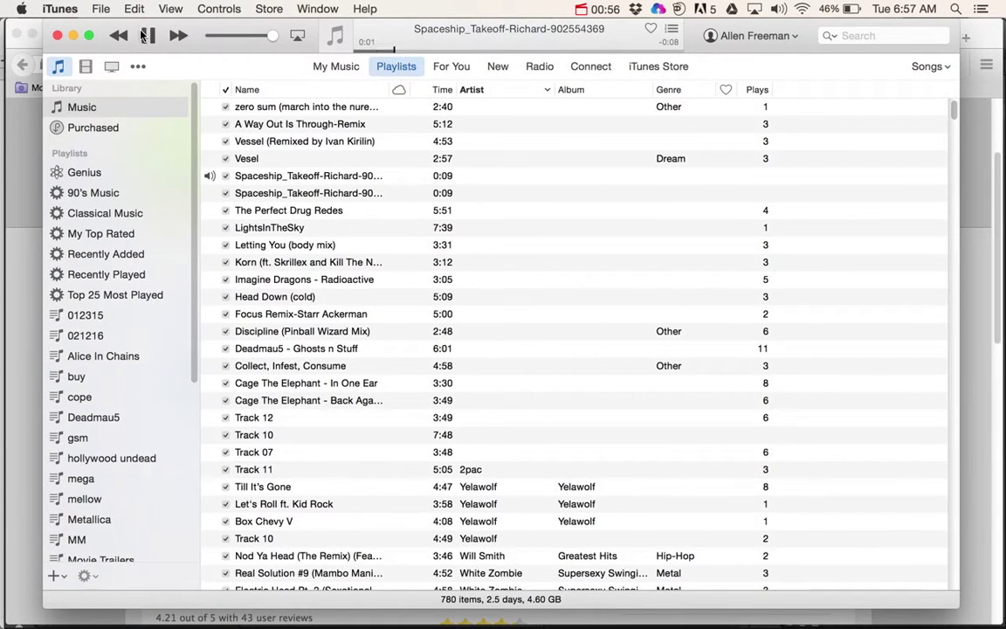
# - Pause the Spaceship Takeoff playback in iTunes and glance back at the SoundBible page
pyautogui.press('space')
pyautogui.press('super+Tab')
pyautogui.click(310, 348)
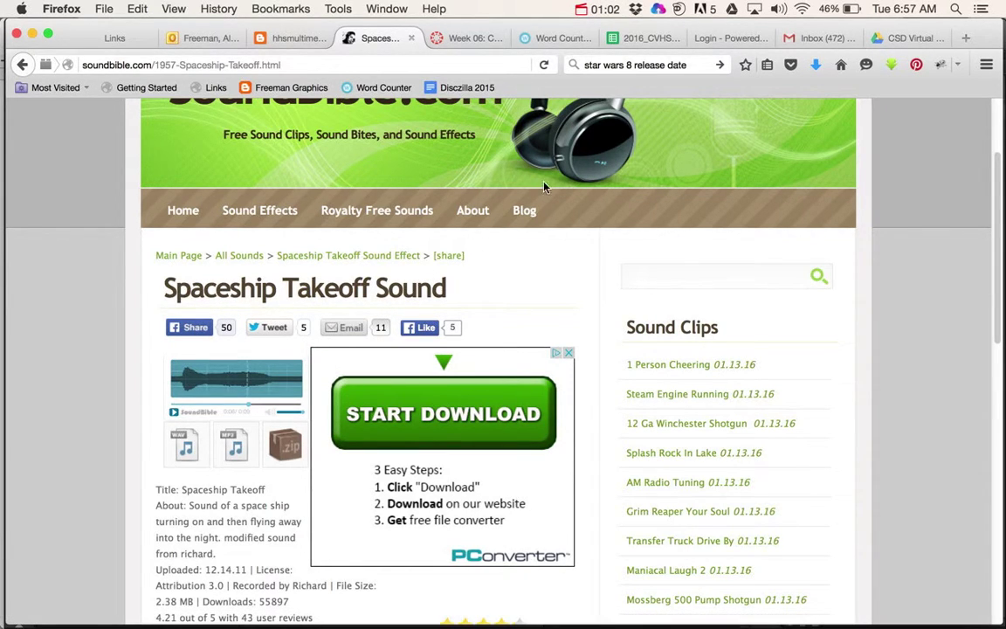
pyautogui.press('super+Tab')
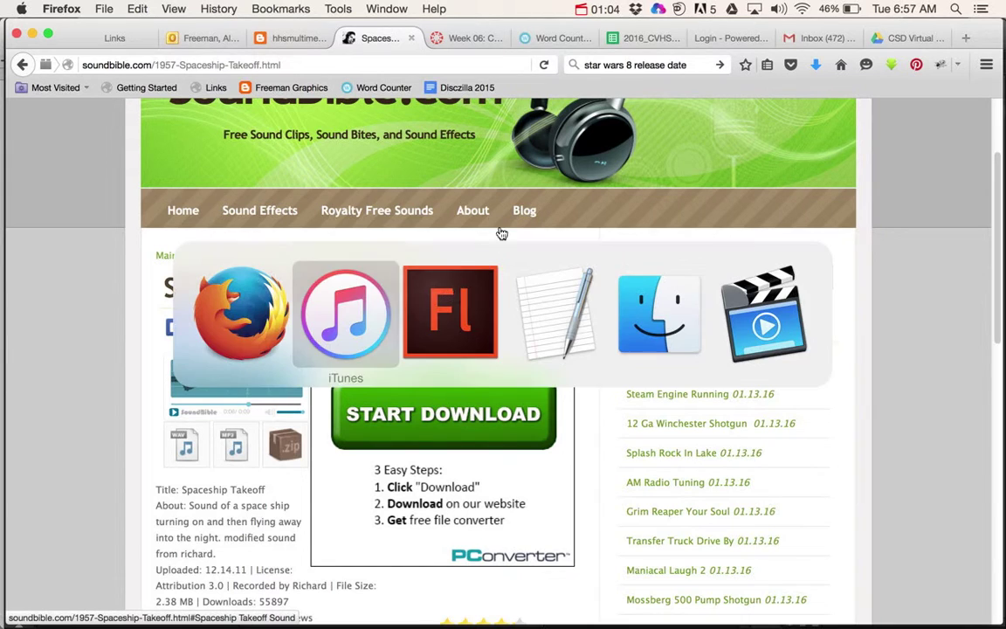
pyautogui.click(329, 297)
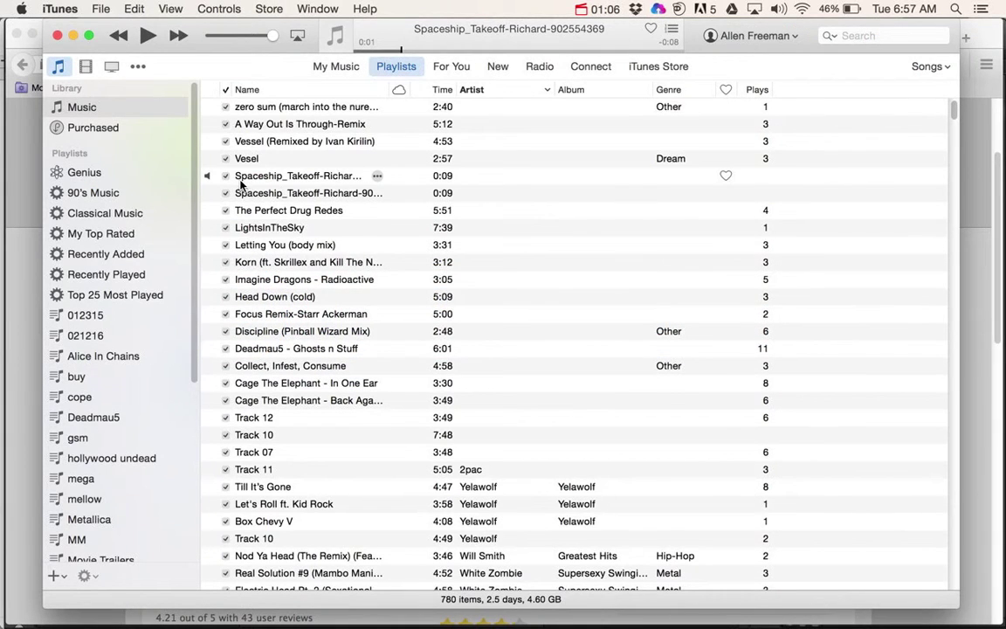
# - Select both Spaceship_Takeoff tracks and move the iTunes window down-right beside the browser
pyautogui.click(229, 173)
pyautogui.keyDown('shift'); pyautogui.click(265, 194); pyautogui.keyUp('shift')
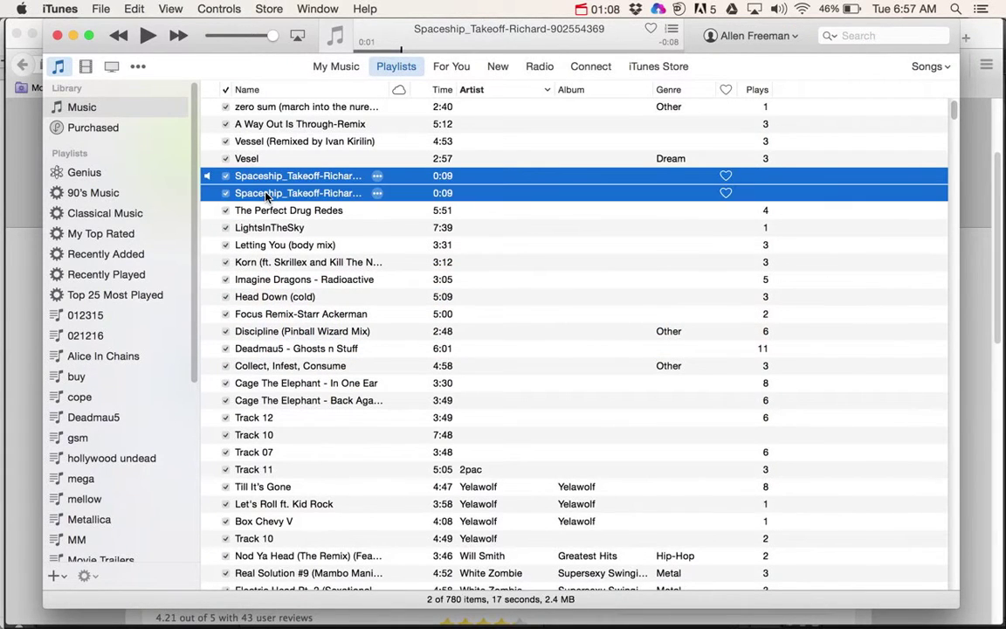
pyautogui.moveTo(196, 29); pyautogui.dragTo(656, 119)
# - Create a new folder named sfx on the Desktop in a new Finder window
pyautogui.press('super+Tab')
pyautogui.press('super+Tab')
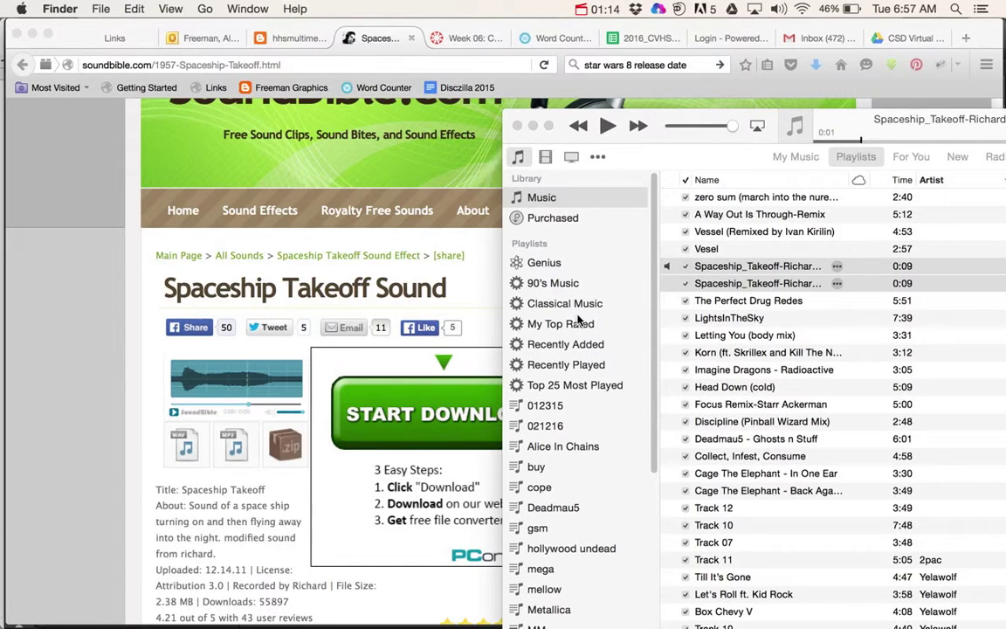
pyautogui.press('super+n')
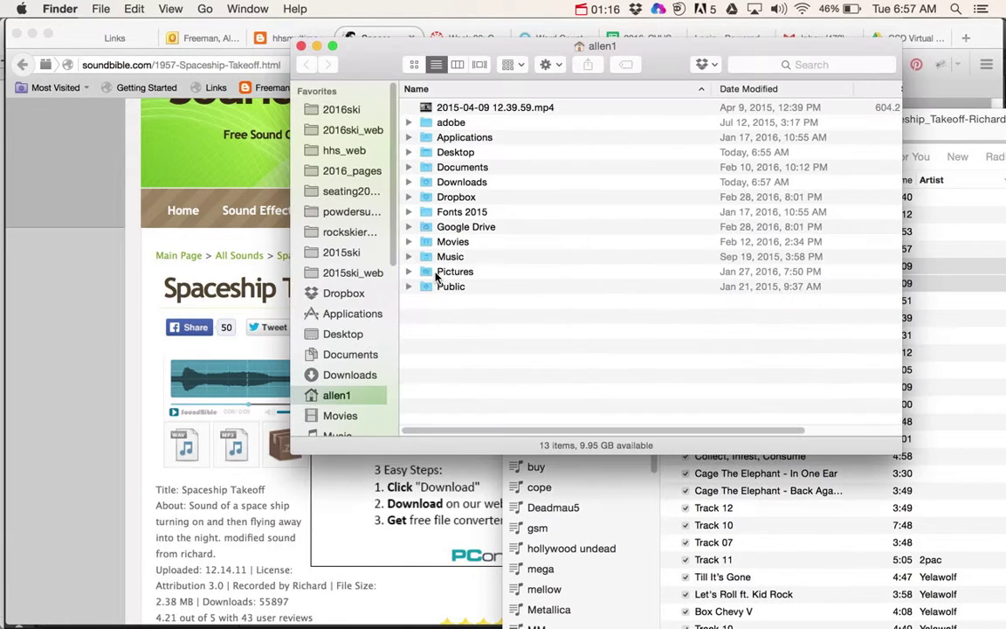
pyautogui.click(308, 294)
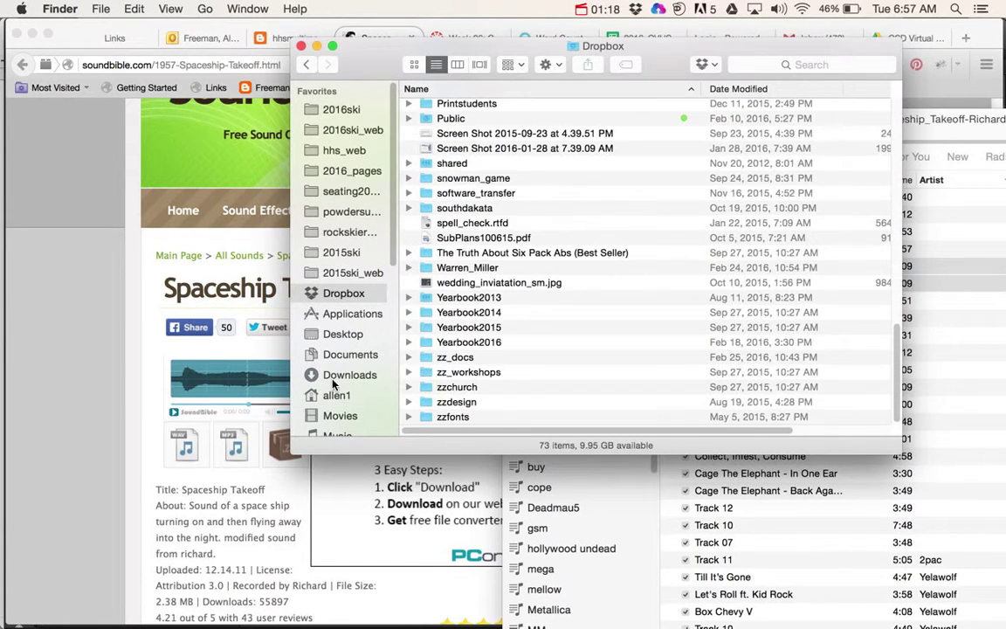
pyautogui.click(336, 335)
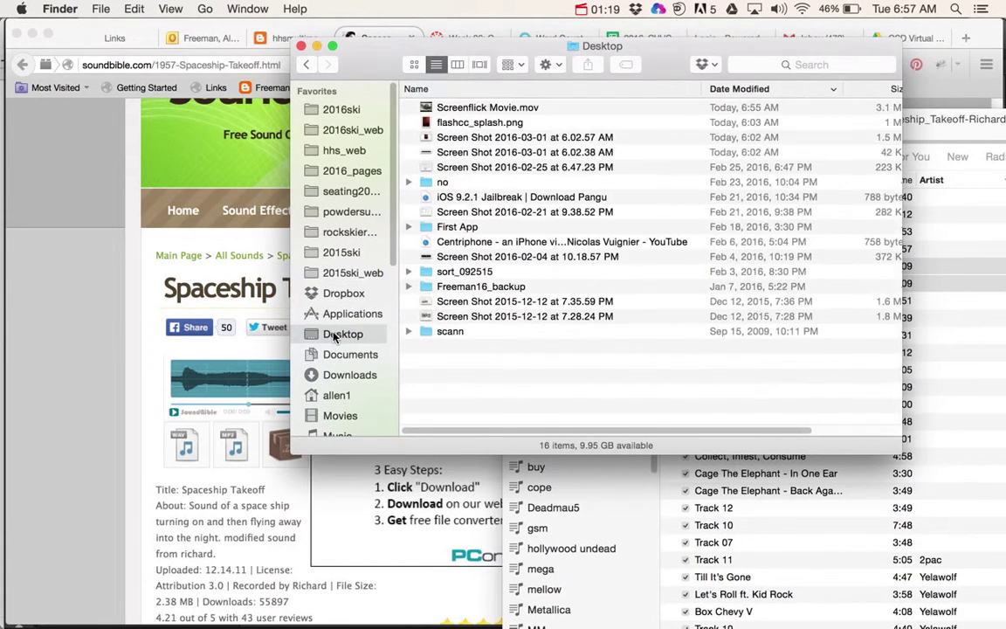
pyautogui.rightClick(480, 382)
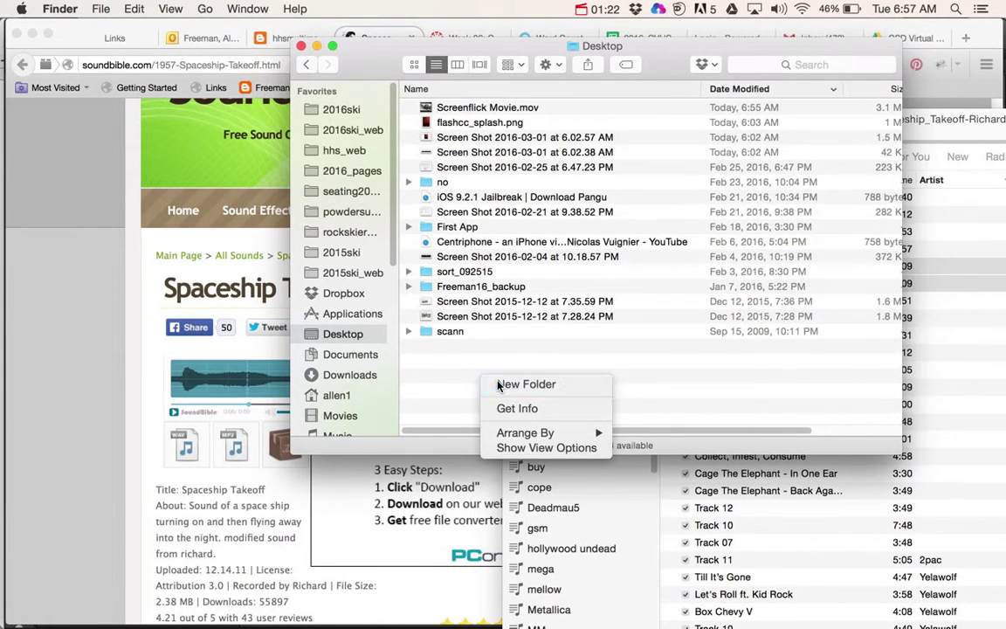
pyautogui.click(496, 386)
pyautogui.write('sfx')
pyautogui.press('Return')
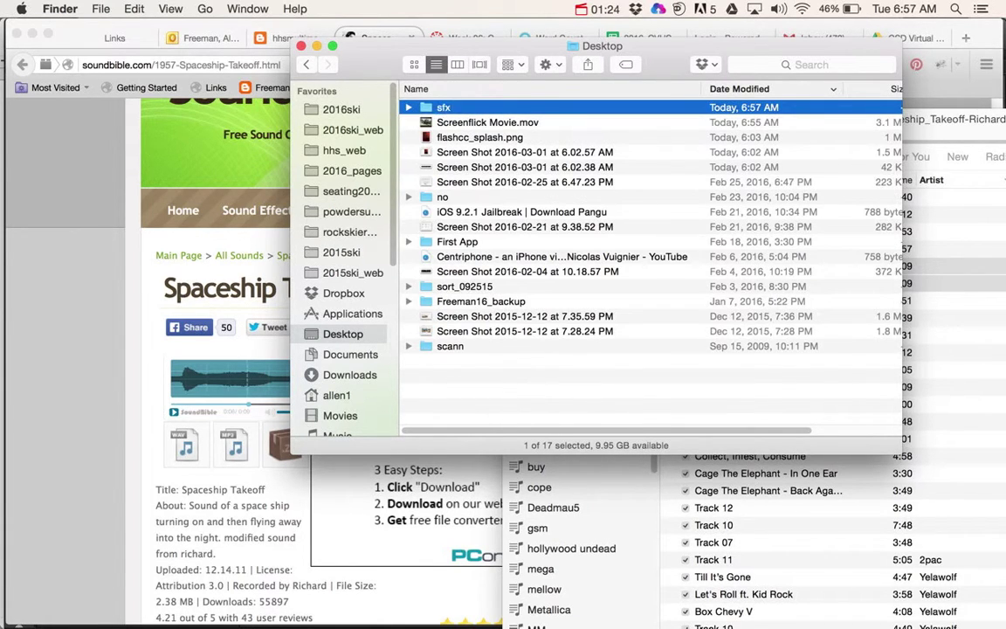
# - Drag both Spaceship_Takeoff tracks from iTunes into the sfx folder, then return to Flash
pyautogui.press('super+Down')
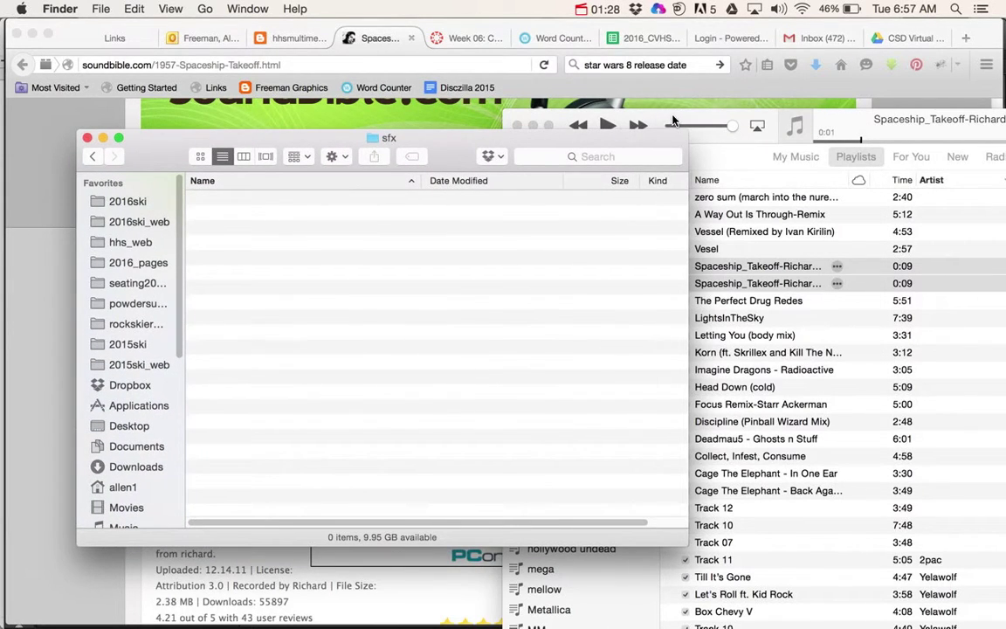
pyautogui.click(672, 121)
pyautogui.moveTo(756, 274); pyautogui.dragTo(330, 300)
pyautogui.click(304, 145)
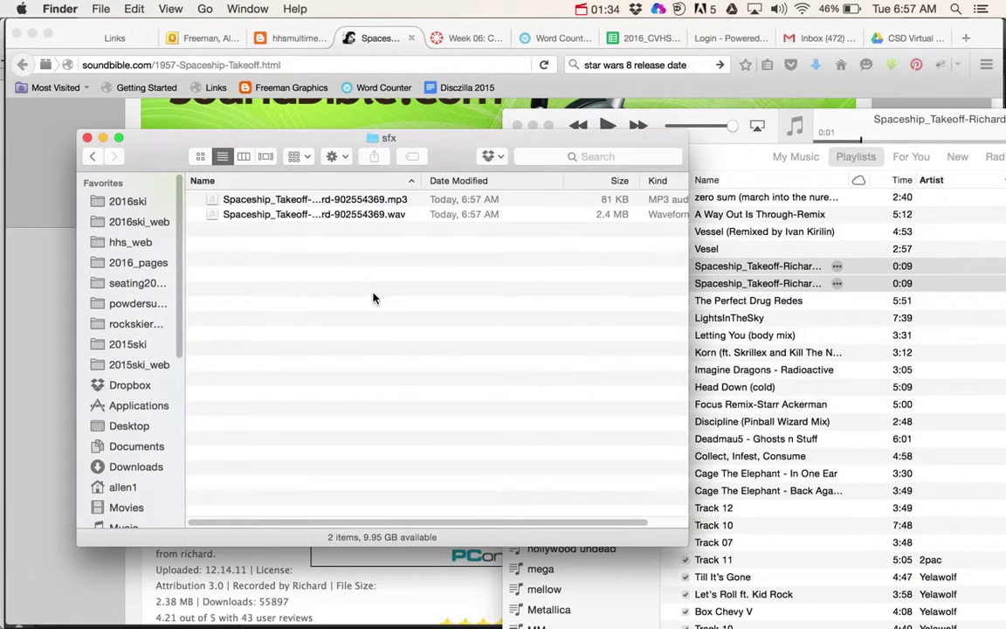
pyautogui.press('super+Tab')
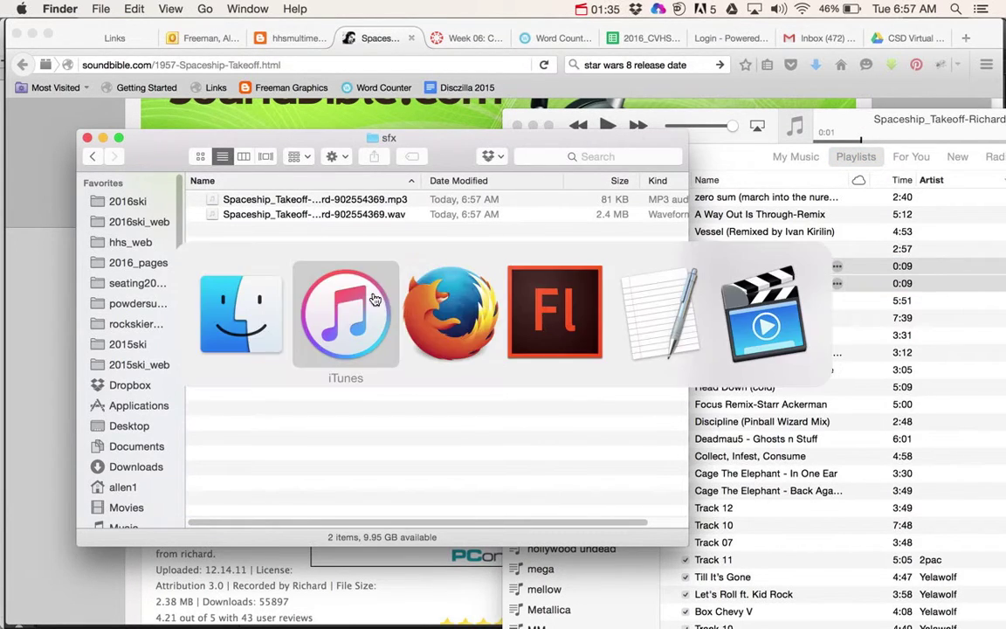
pyautogui.click(546, 321)
# - Import the Spaceship_Takeoff mp3 from Desktop > sfx using File > Import > Import to Library
pyautogui.click(95, 9)
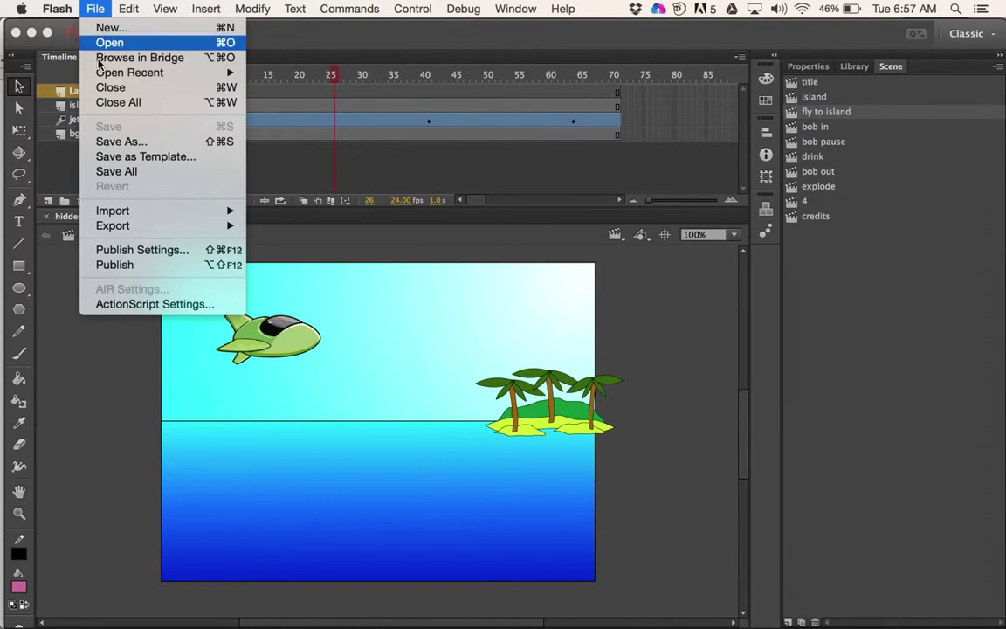
pyautogui.moveTo(147, 211)
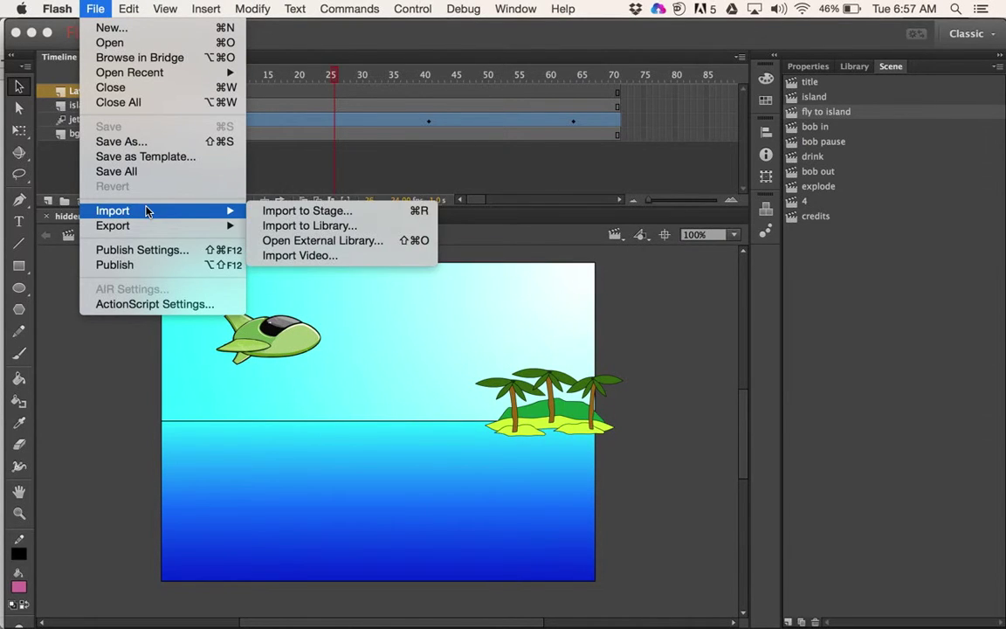
pyautogui.click(293, 228)
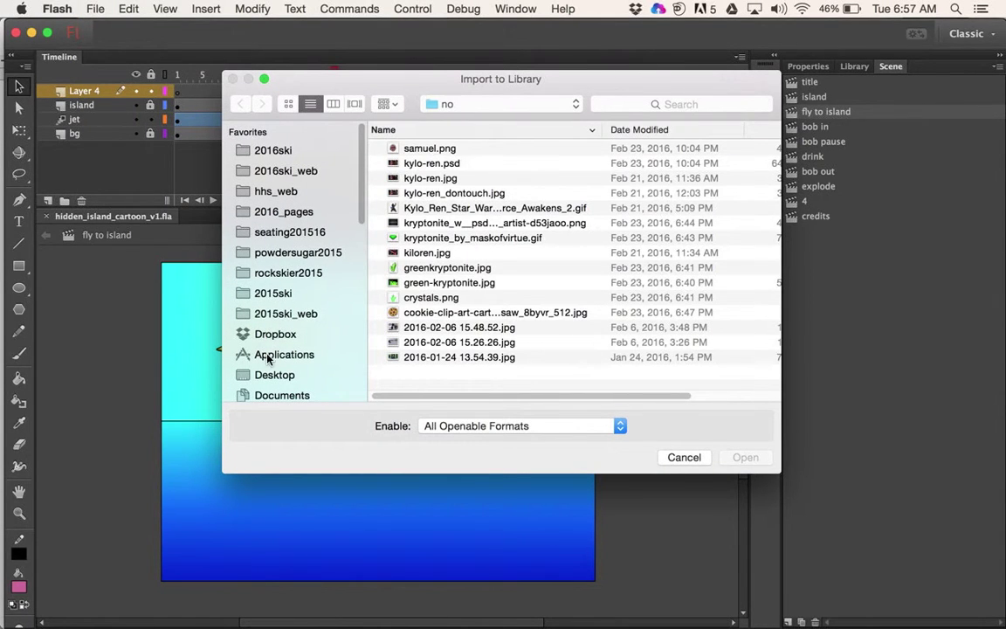
pyautogui.click(268, 381)
pyautogui.click(393, 164)
pyautogui.doubleClick(393, 165)
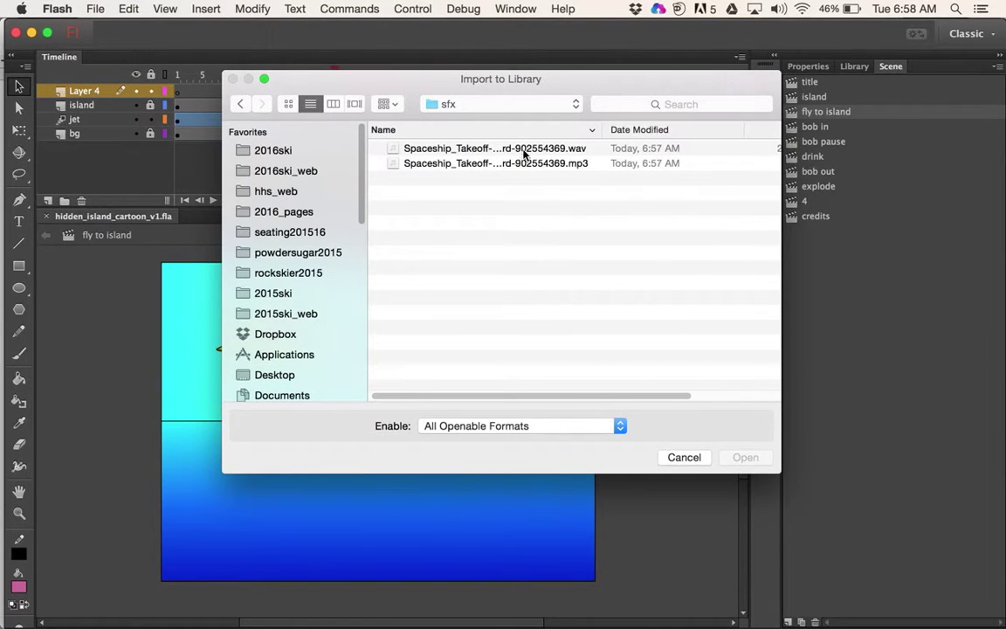
pyautogui.click(494, 165)
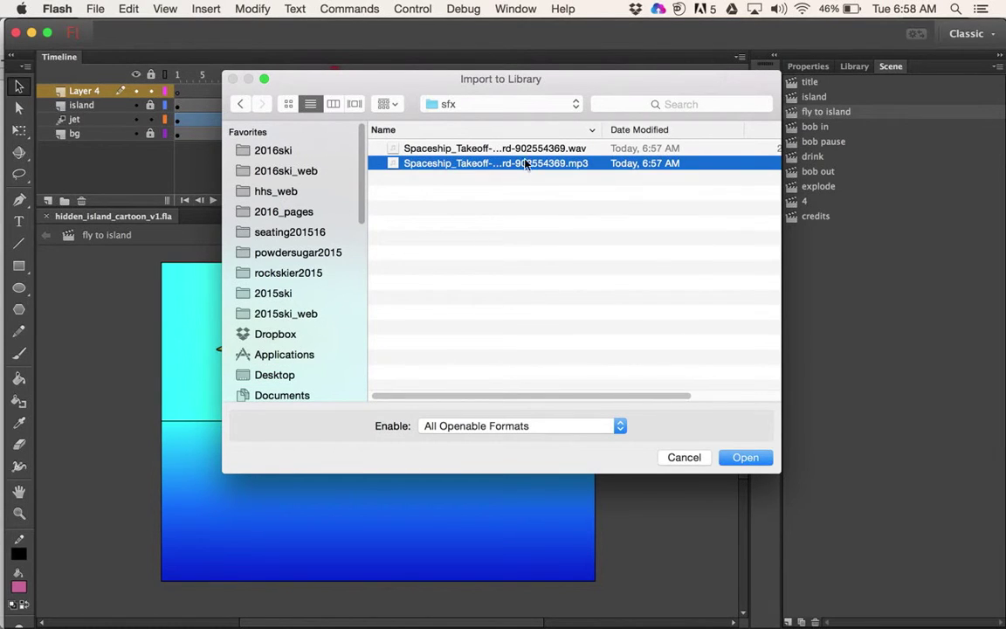
pyautogui.click(742, 456)
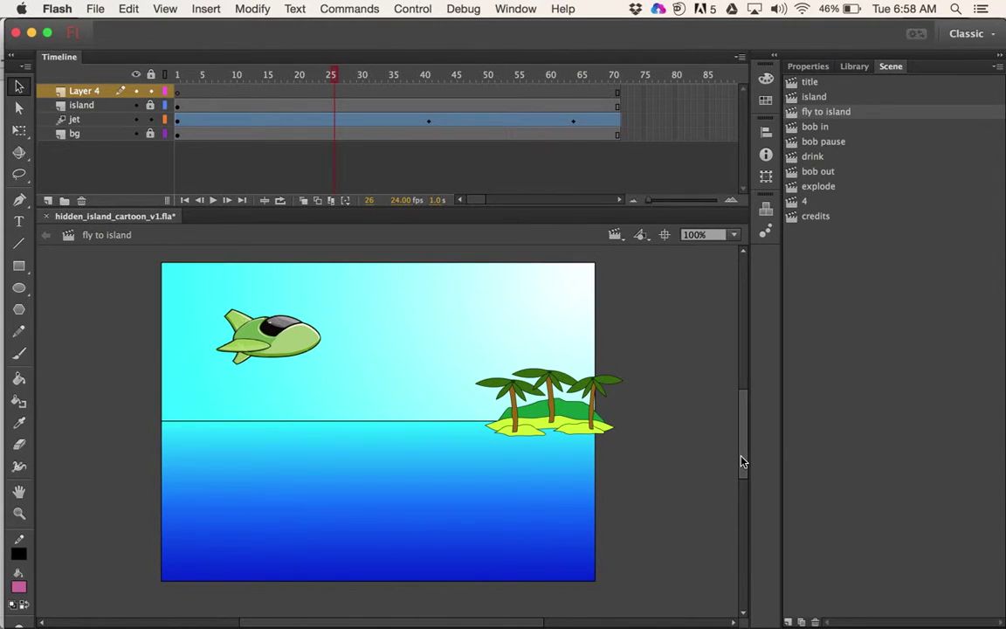
# - Show the Library panel and select the Spaceship_Takeoff-Richard sound to preview its waveform
pyautogui.click(854, 66)
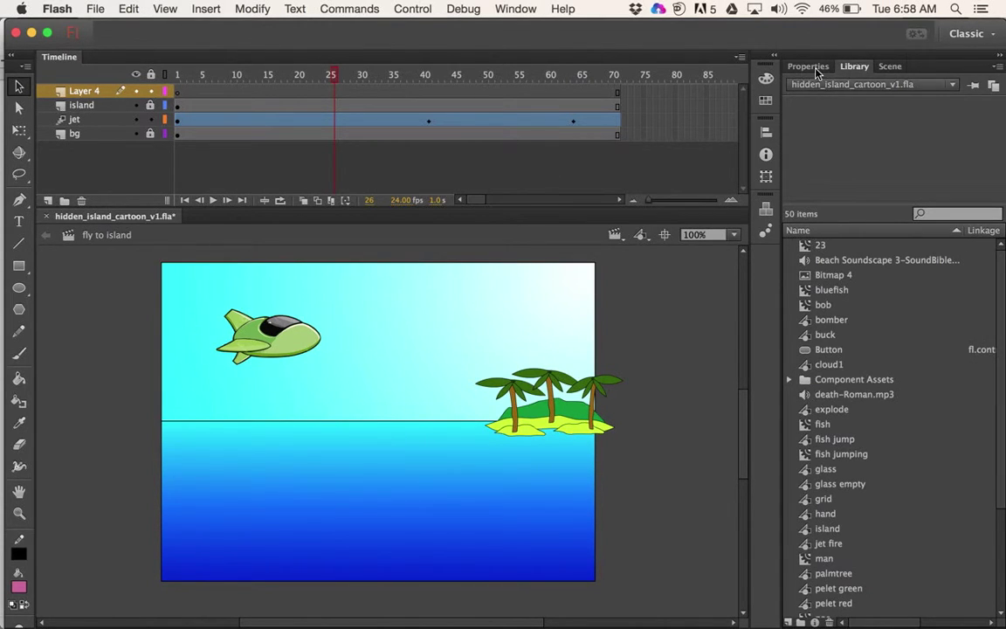
pyautogui.click(515, 9)
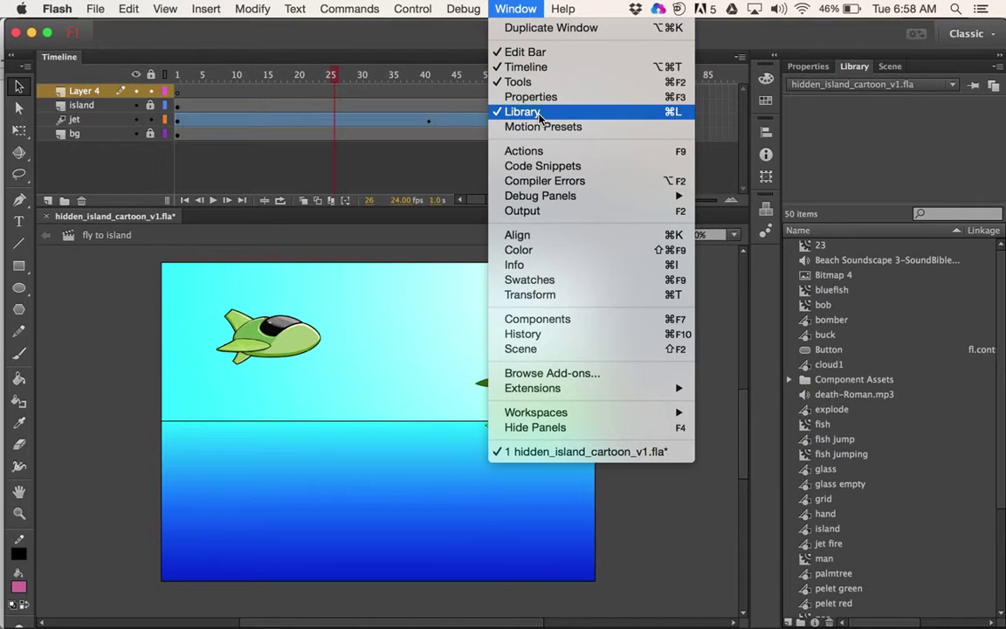
pyautogui.click(762, 63)
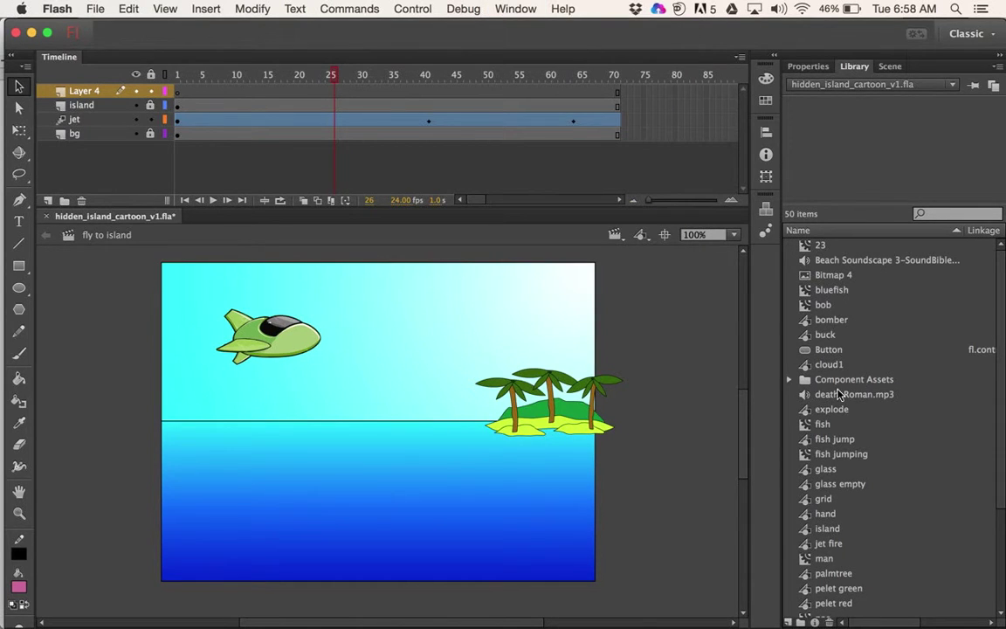
pyautogui.scroll(-5, 838, 420)
pyautogui.scroll(-1, 838, 420)
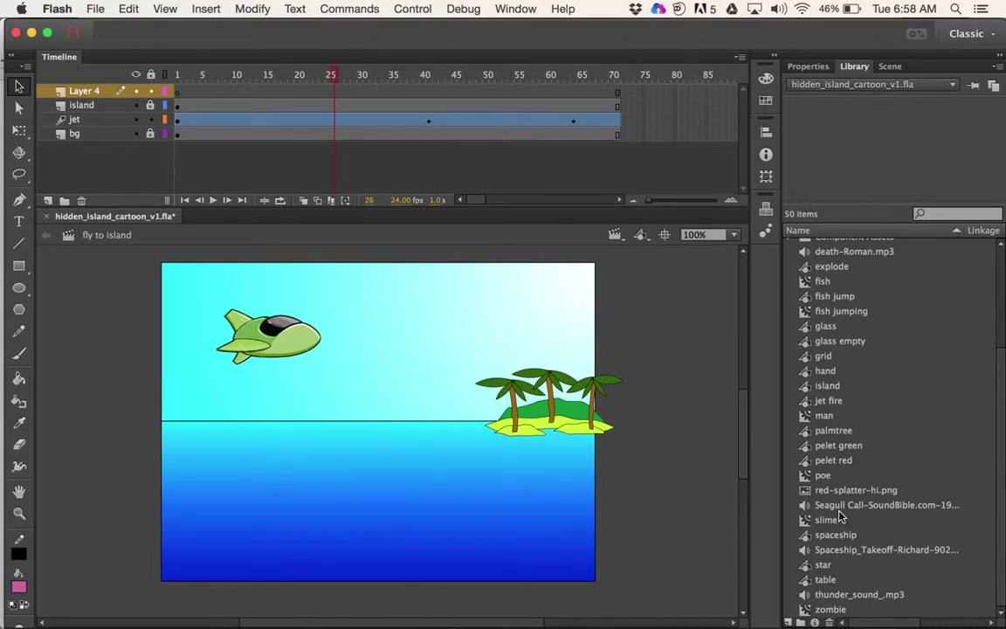
pyautogui.click(827, 563)
pyautogui.click(827, 550)
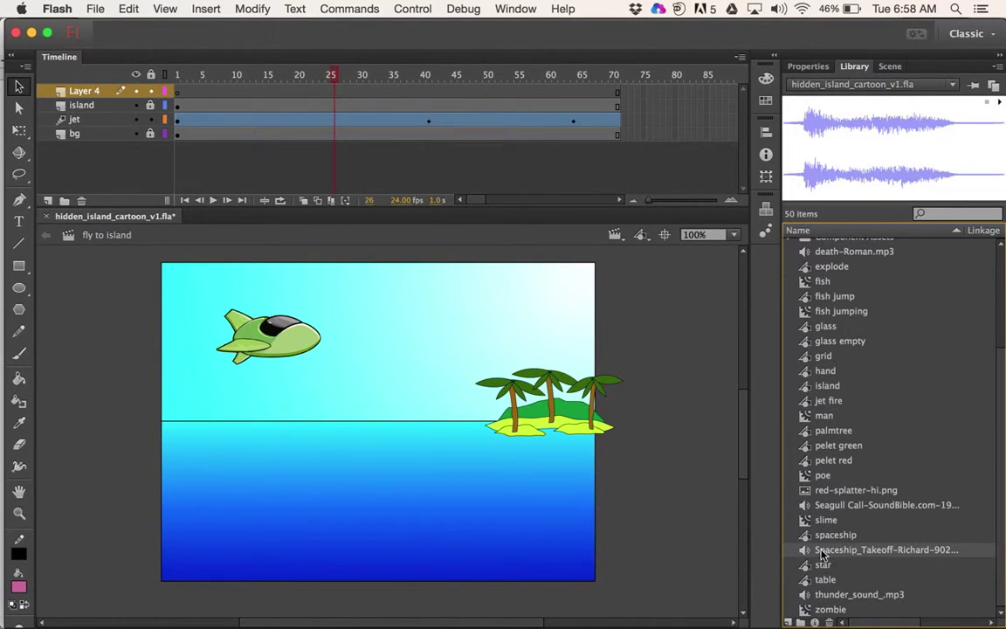
# - Rename Layer 4 to sfx
pyautogui.doubleClick(77, 90)
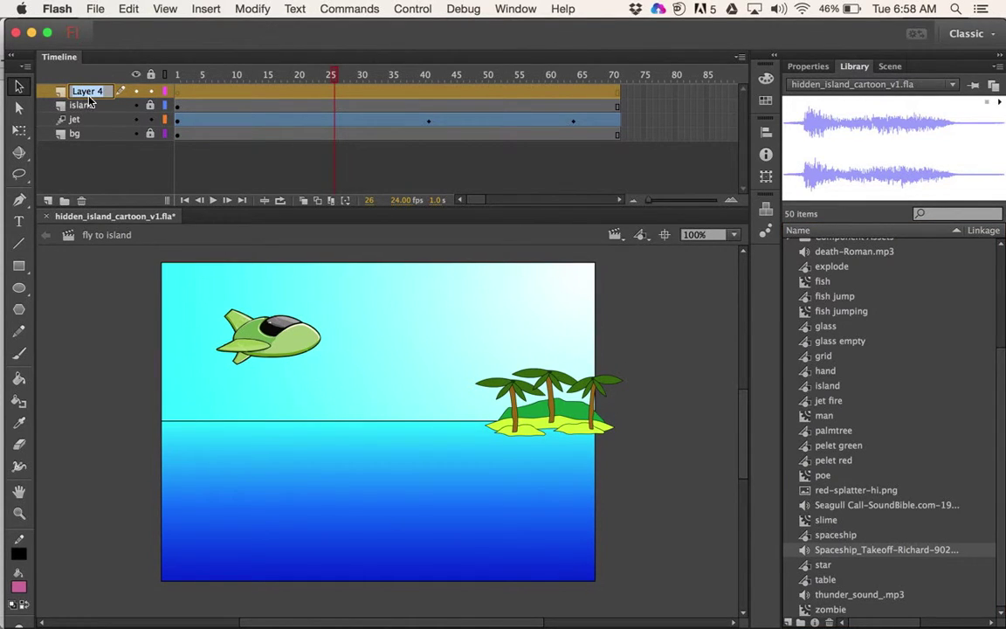
pyautogui.write('sfx')
pyautogui.press('Return')
# - Drag the takeoff sound onto the sfx layer at frame 1, then undo it
pyautogui.click(178, 91)
pyautogui.moveTo(771, 474); pyautogui.dragTo(404, 495)
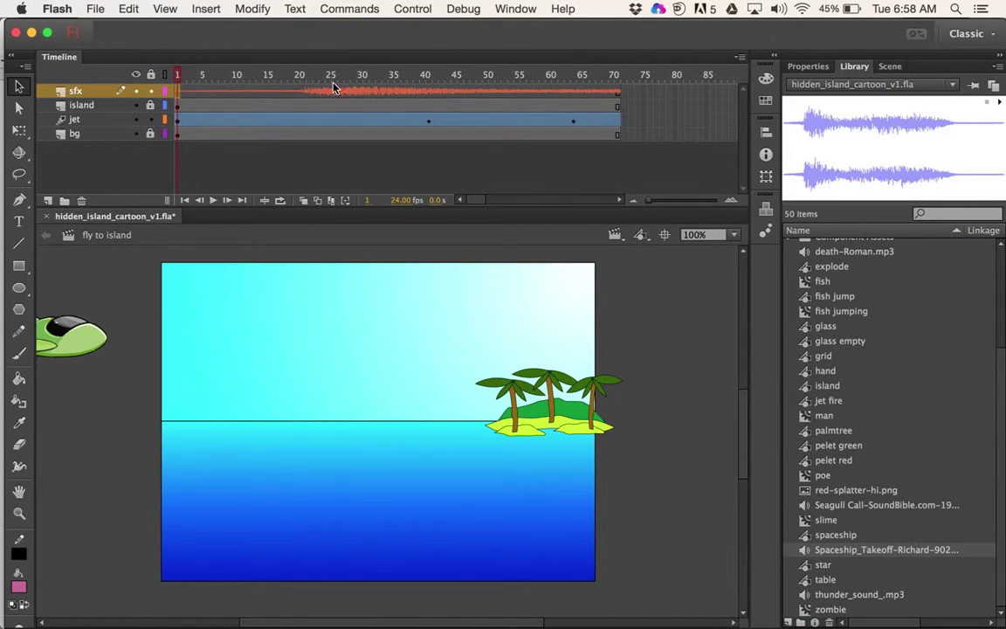
pyautogui.press('super+z')
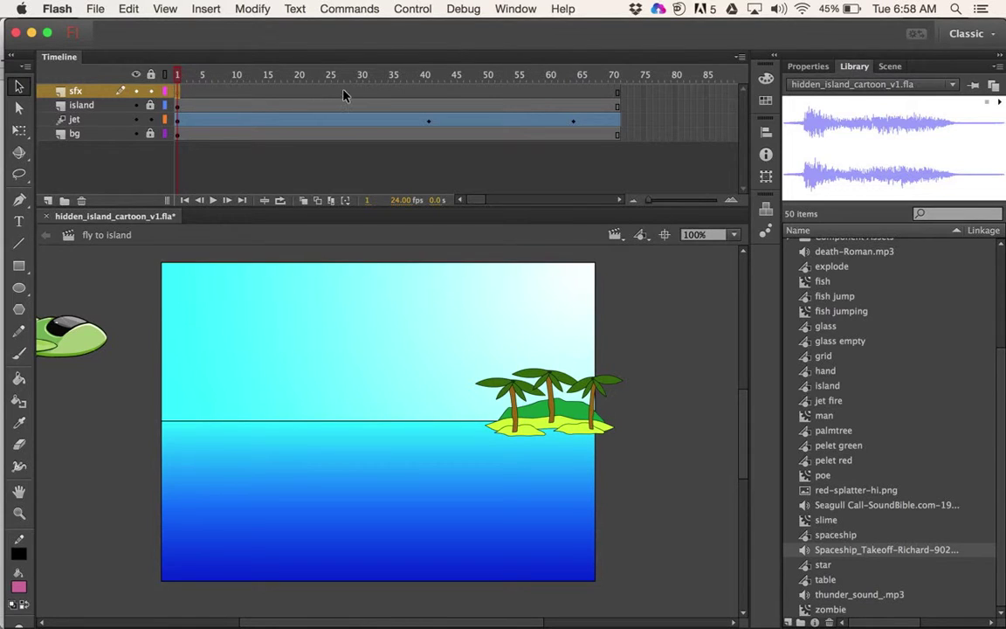
# - Insert a keyframe at frame 27 on the sfx layer, checking the jet at frame 20
pyautogui.click(342, 93)
pyautogui.rightClick(344, 93)
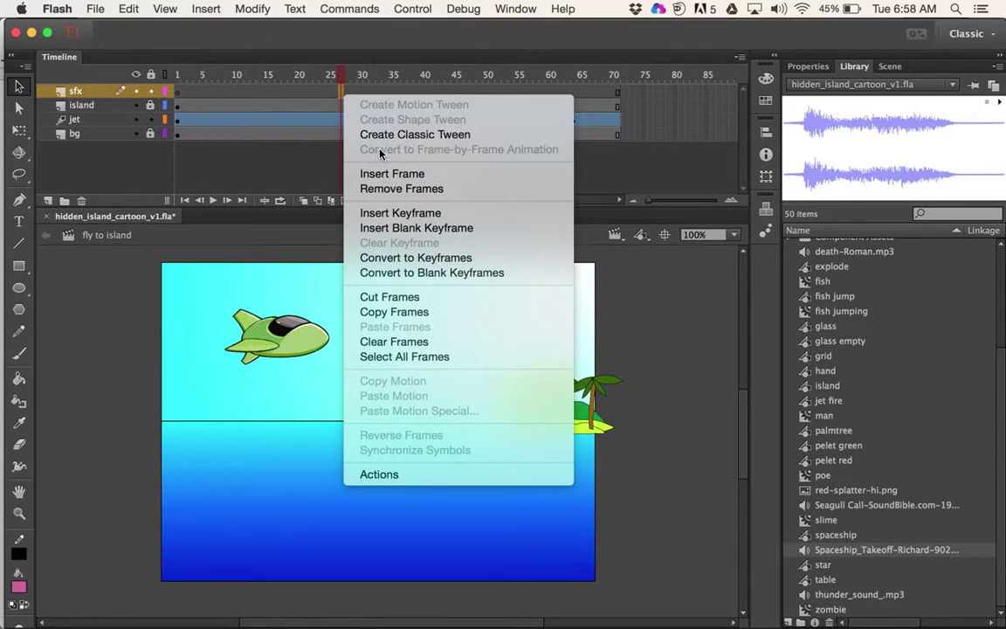
pyautogui.click(392, 173)
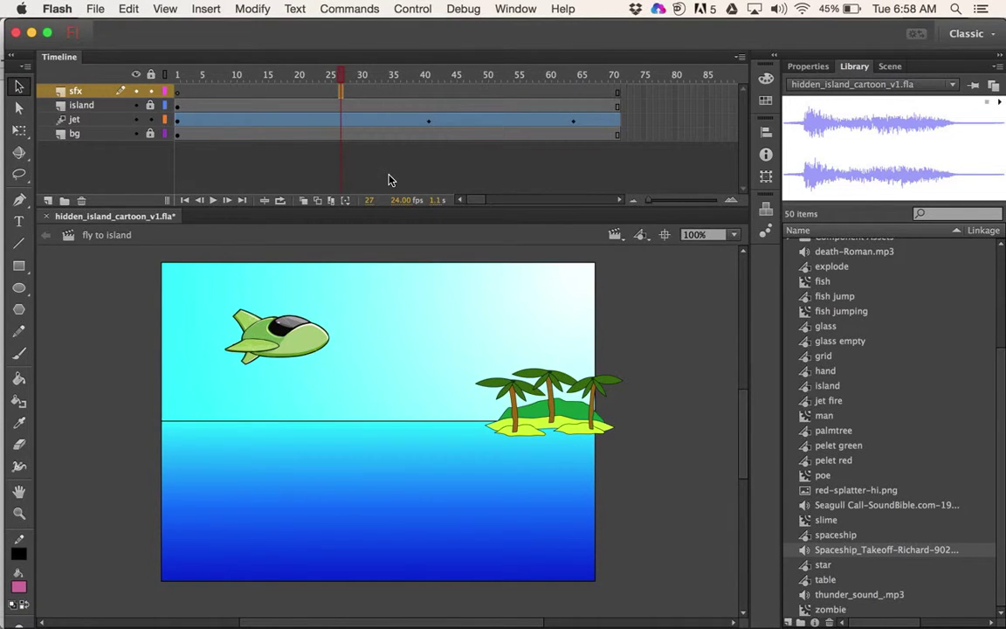
pyautogui.rightClick(341, 91)
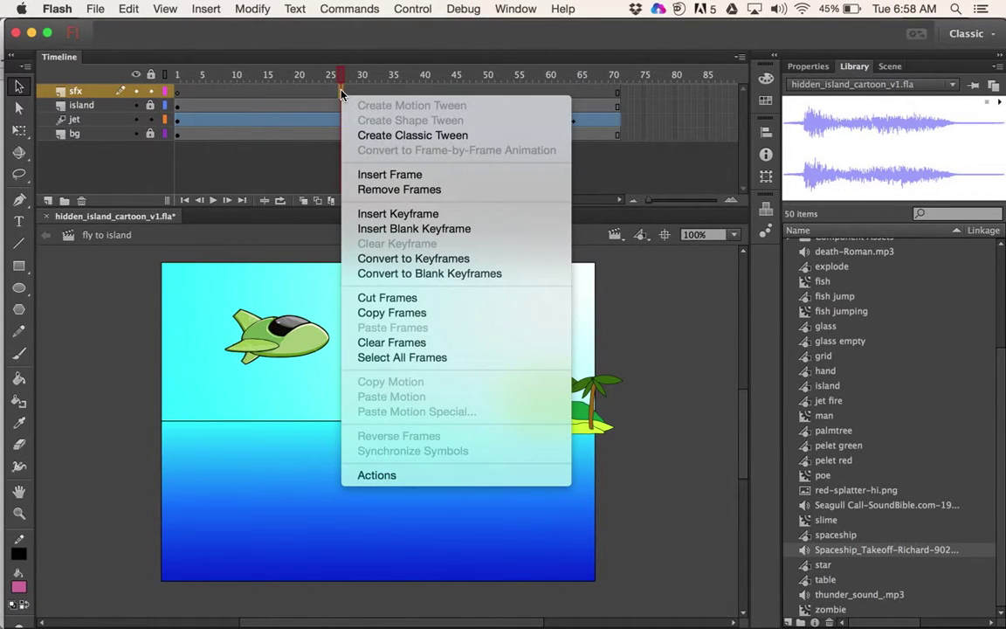
pyautogui.click(400, 213)
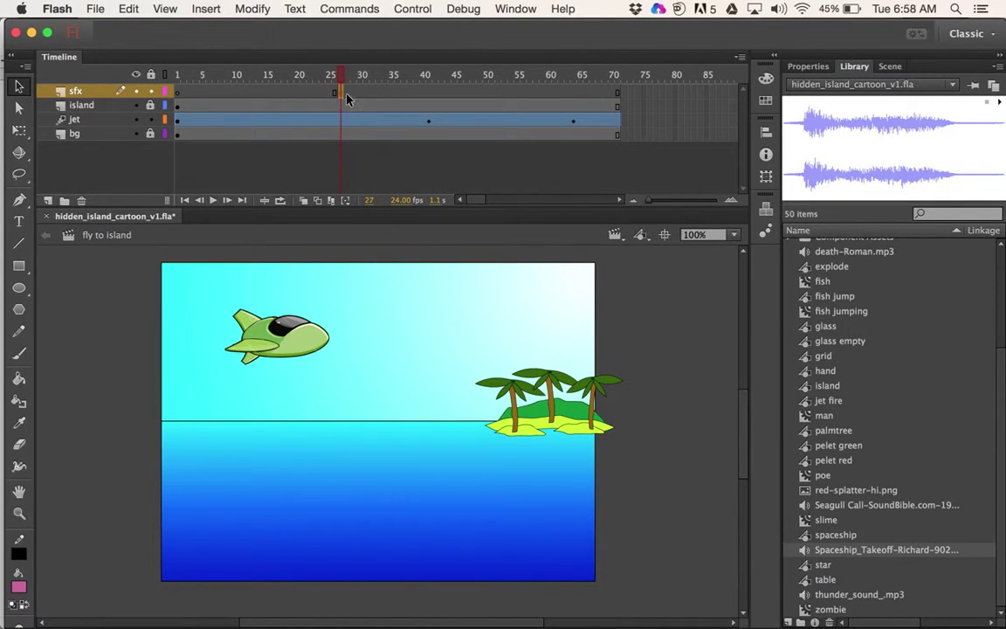
pyautogui.click(298, 77)
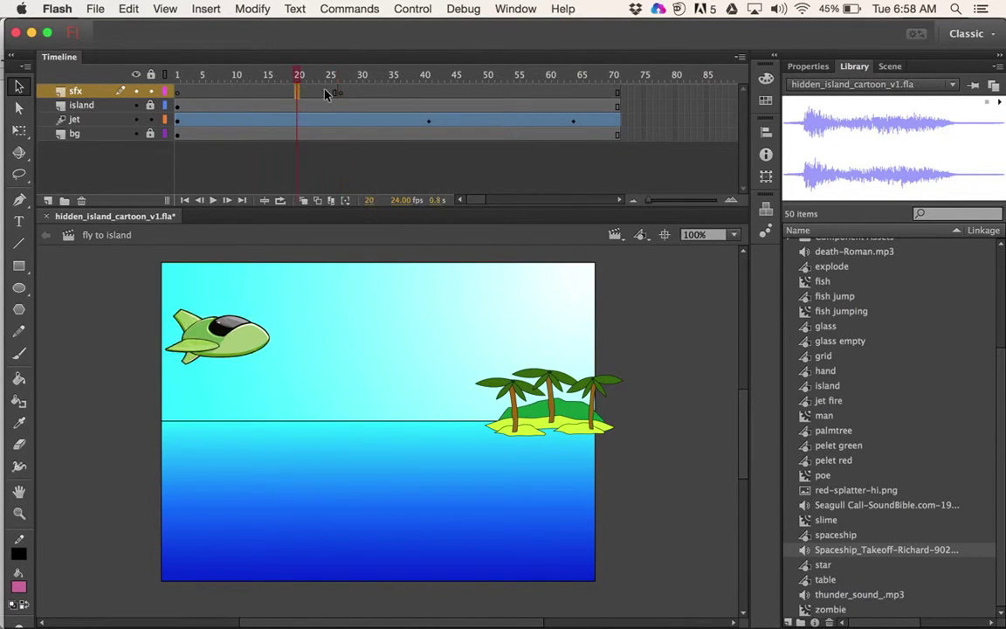
pyautogui.click(343, 92)
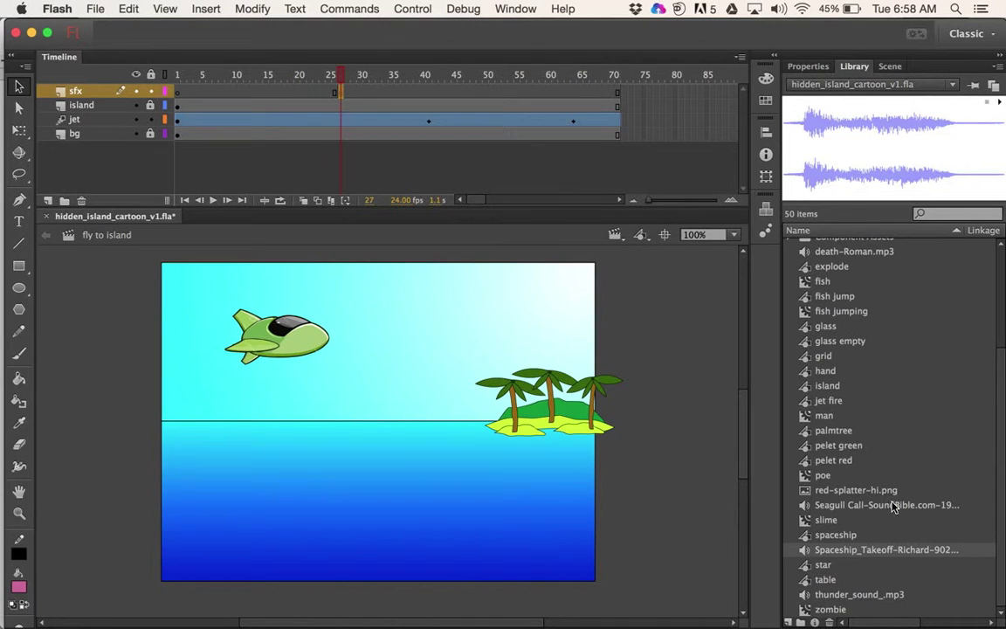
# - Place Spaceship_Takeoff on the sfx keyframe at frame 27, then set its Sound Name to None
pyautogui.moveTo(891, 549); pyautogui.dragTo(677, 534)
pyautogui.moveTo(382, 480); pyautogui.dragTo(383, 480)
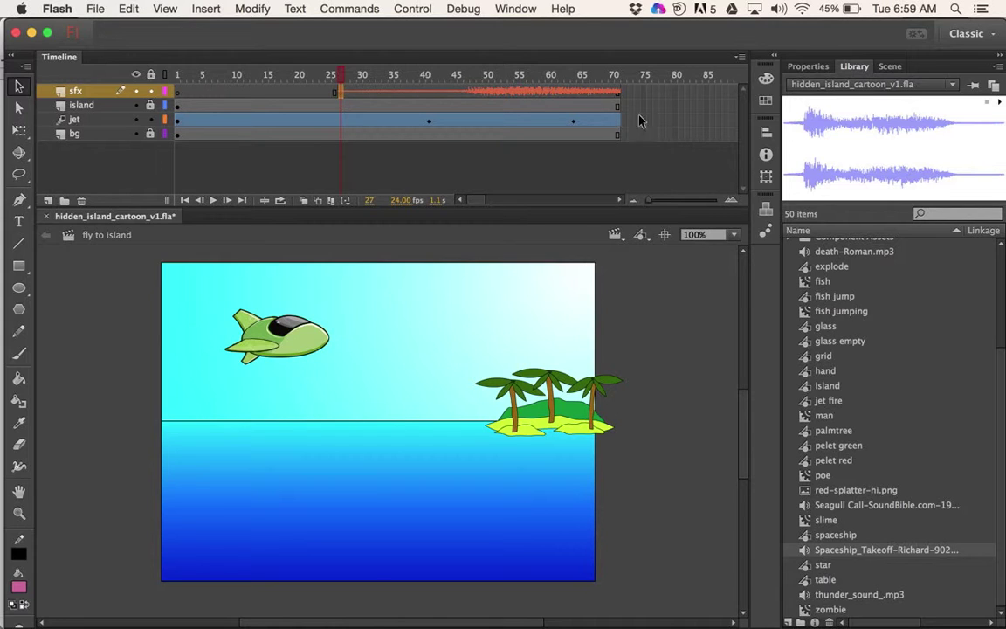
pyautogui.click(807, 66)
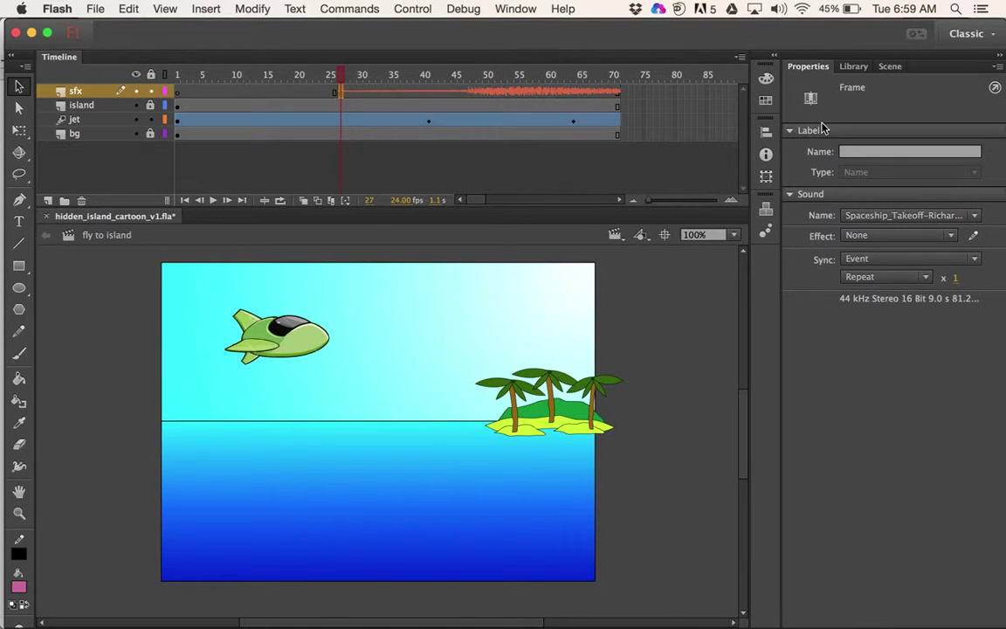
pyautogui.click(860, 215)
pyautogui.click(781, 232)
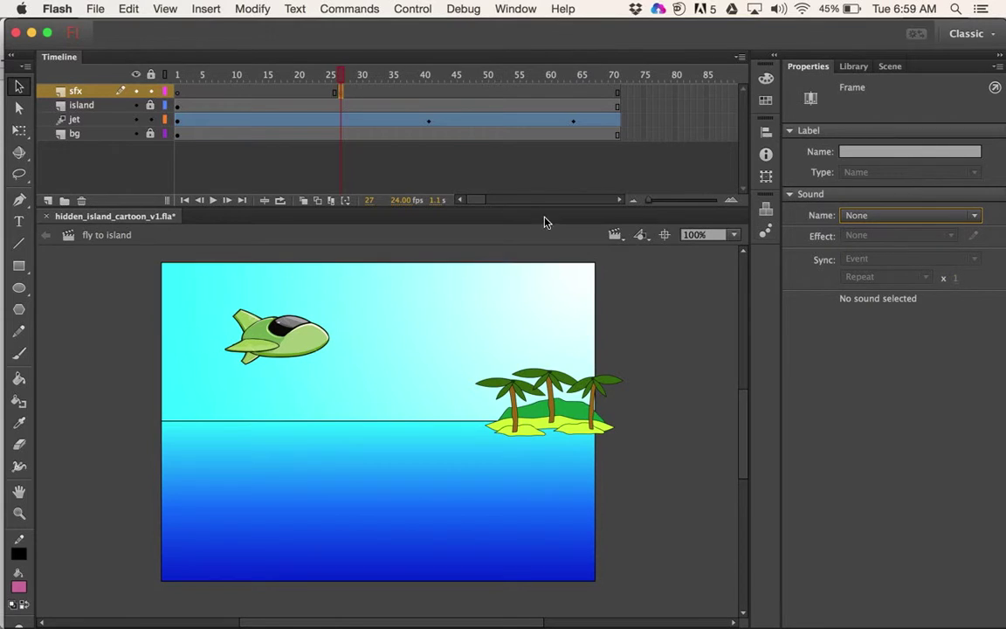